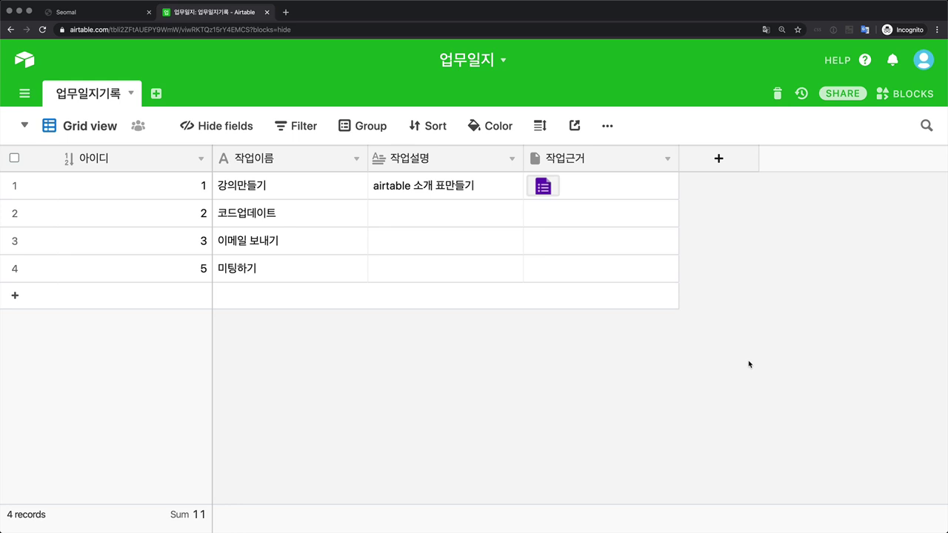
# Step: Leave the 업무일지 grid via the Airtable logo to reach the opentutorials-office bases home page
pyautogui.click(33, 65)
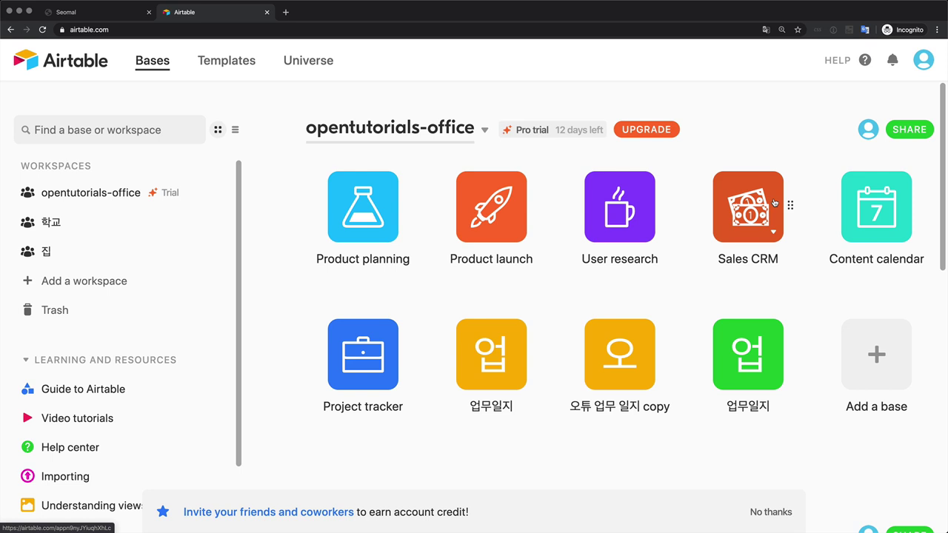
# Step: Open the opentutorials-office workspace Share dialog on its Invite by link tab
pyautogui.click(909, 131)
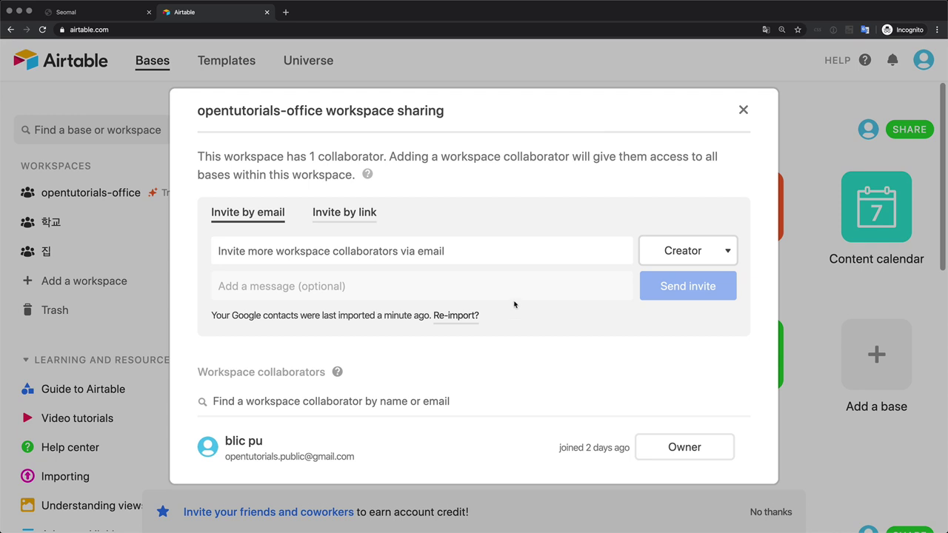
pyautogui.click(361, 215)
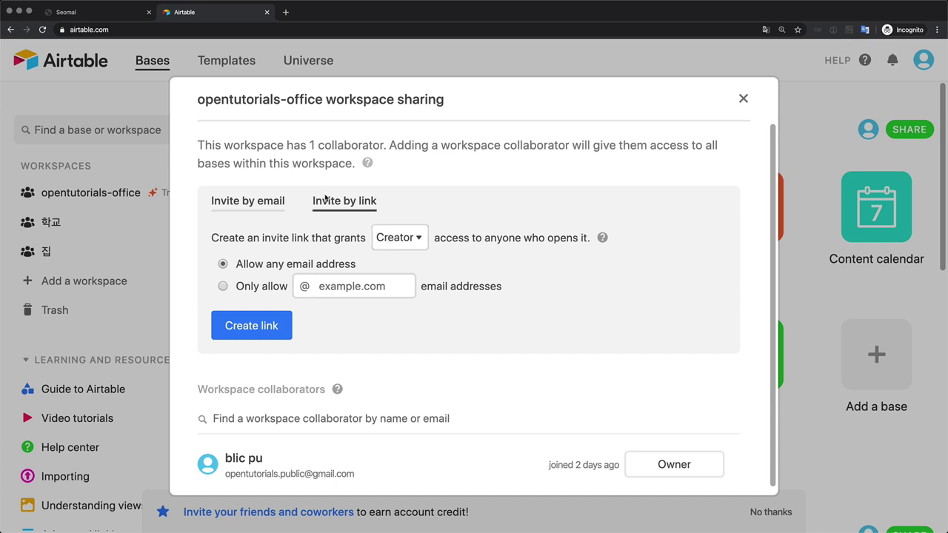
pyautogui.click(400, 239)
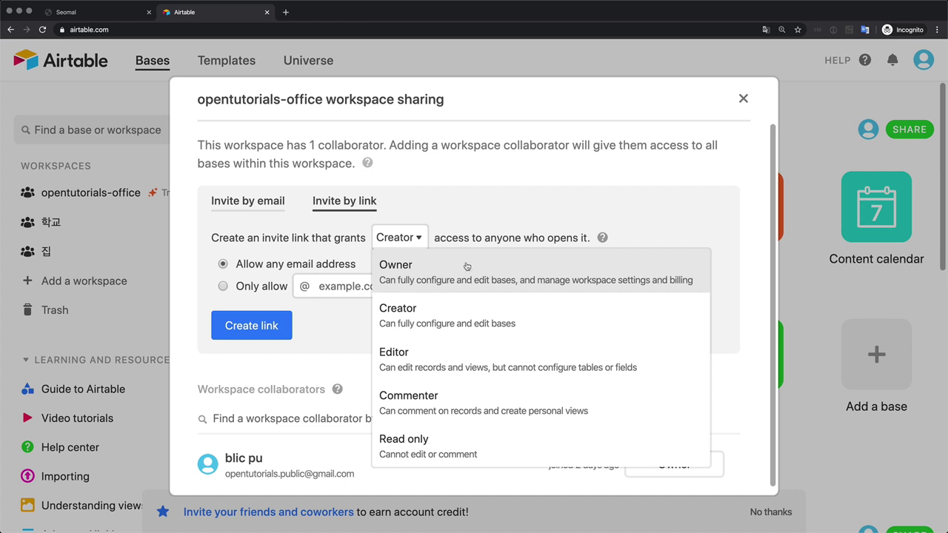
pyautogui.click(467, 332)
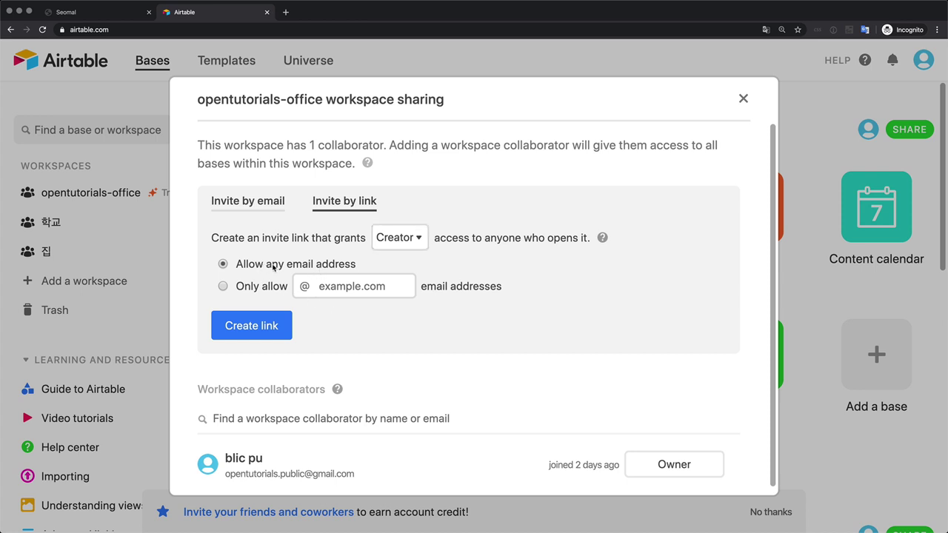
# Step: Create a Creator-access workspace invite link for any email address, keeping the role as Creator
pyautogui.click(277, 323)
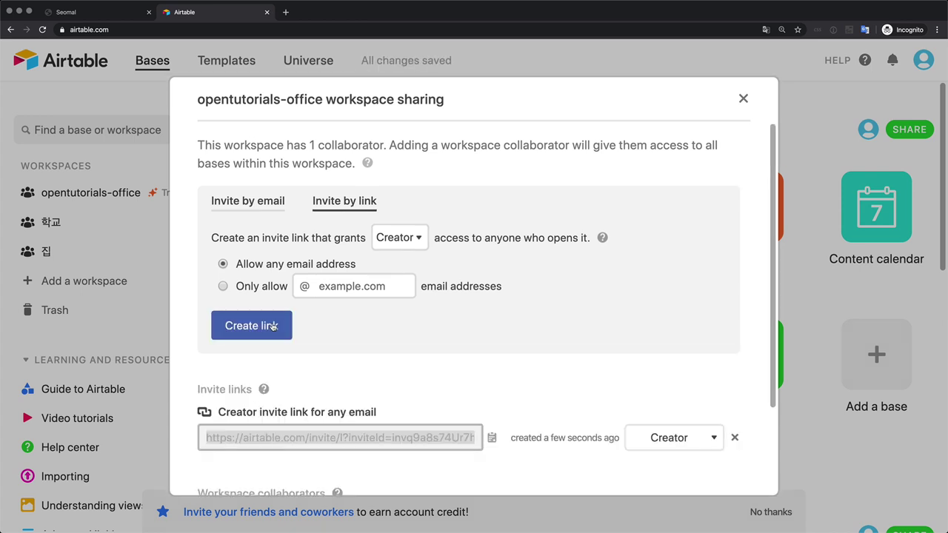
pyautogui.scroll(-5, 400, 428)
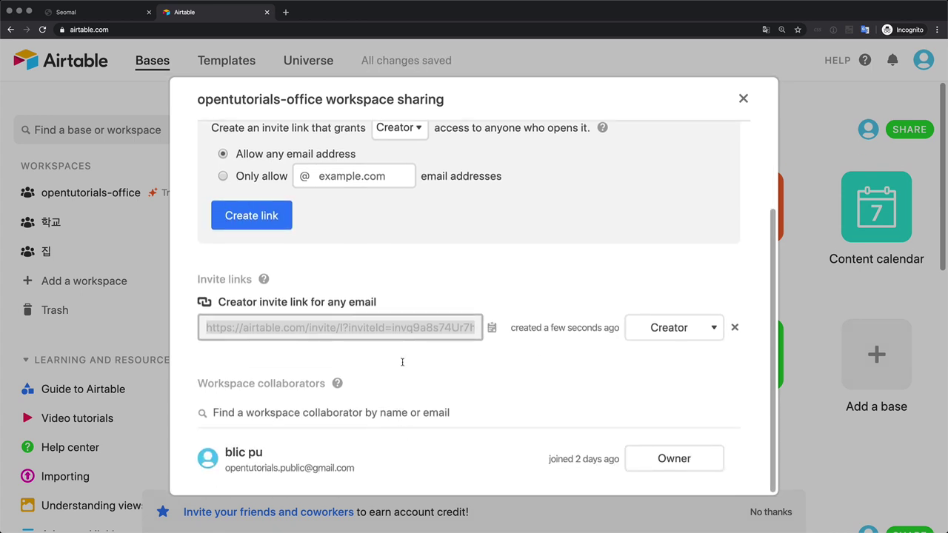
pyautogui.scroll(2, 403, 270)
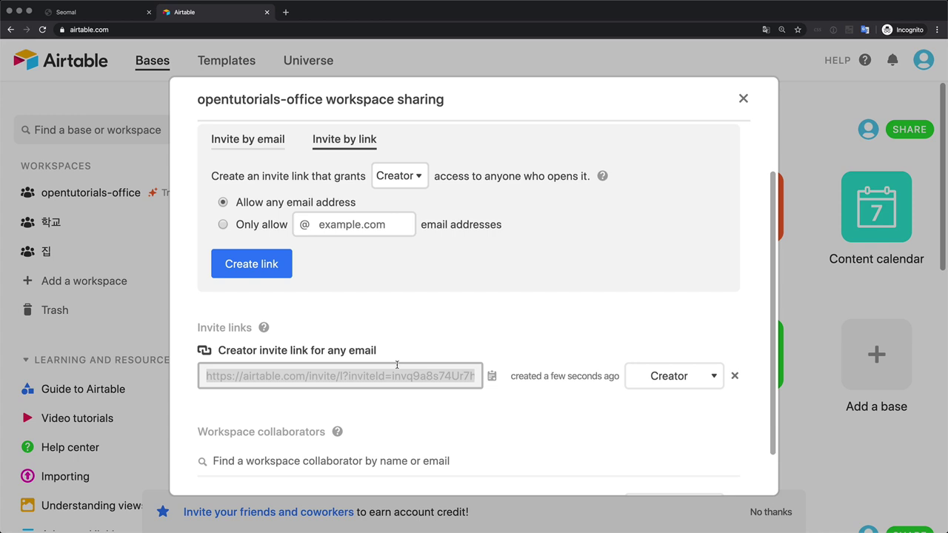
pyautogui.click(675, 386)
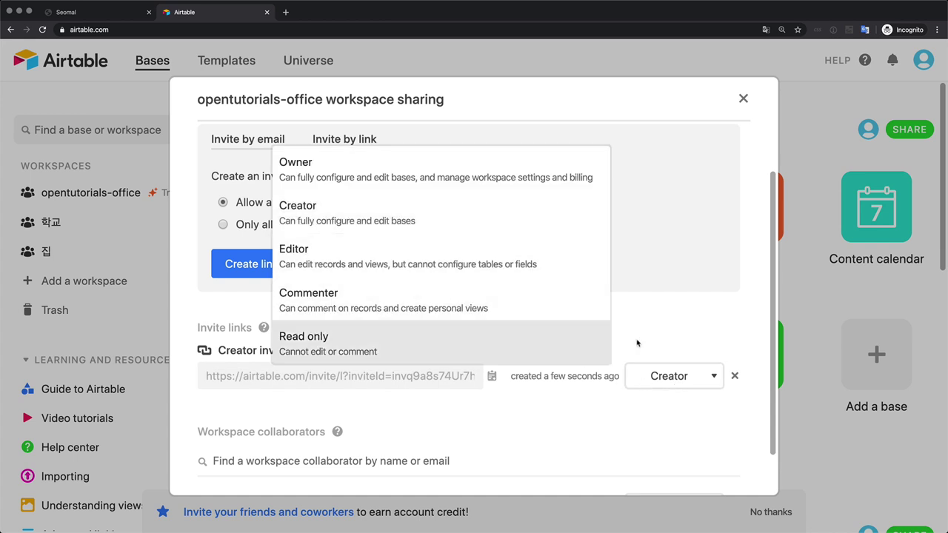
pyautogui.click(670, 342)
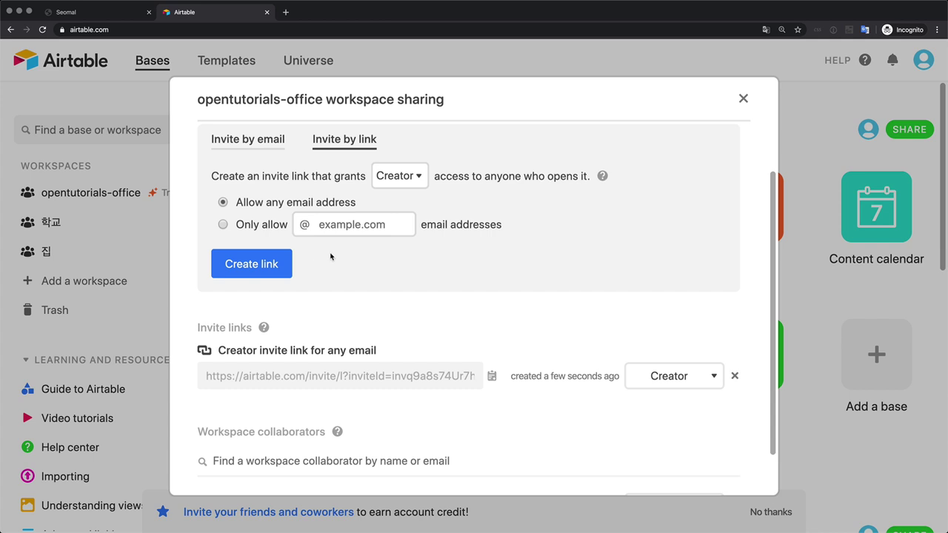
pyautogui.scroll(2, 330, 256)
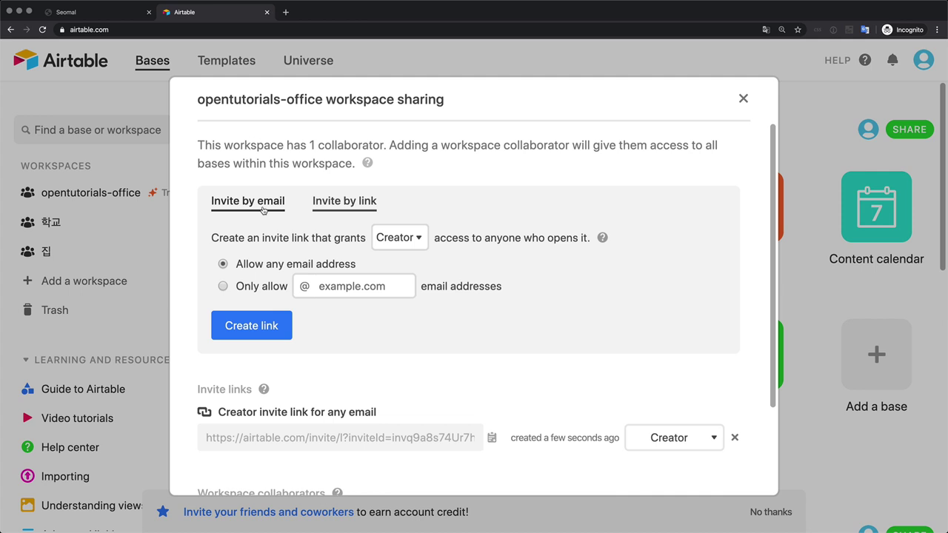
# Step: Invite a collaborator's email address to opentutorials-office with the Editor role and send the invite
pyautogui.click(263, 209)
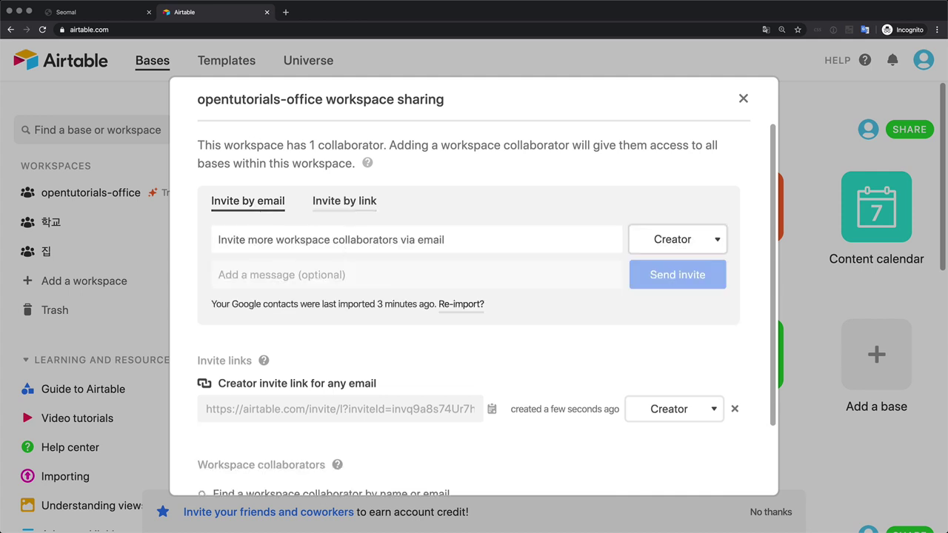
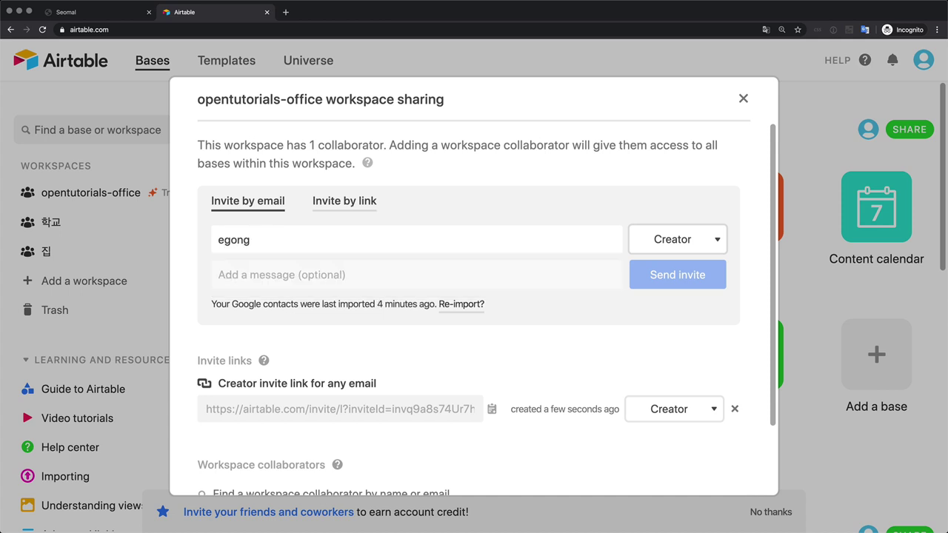
pyautogui.click(689, 237)
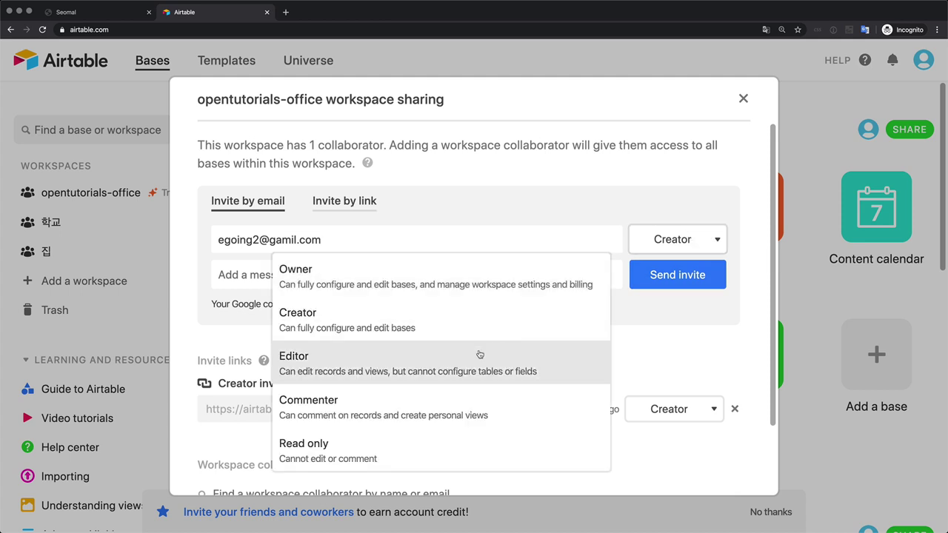
pyautogui.click(479, 355)
pyautogui.click(671, 286)
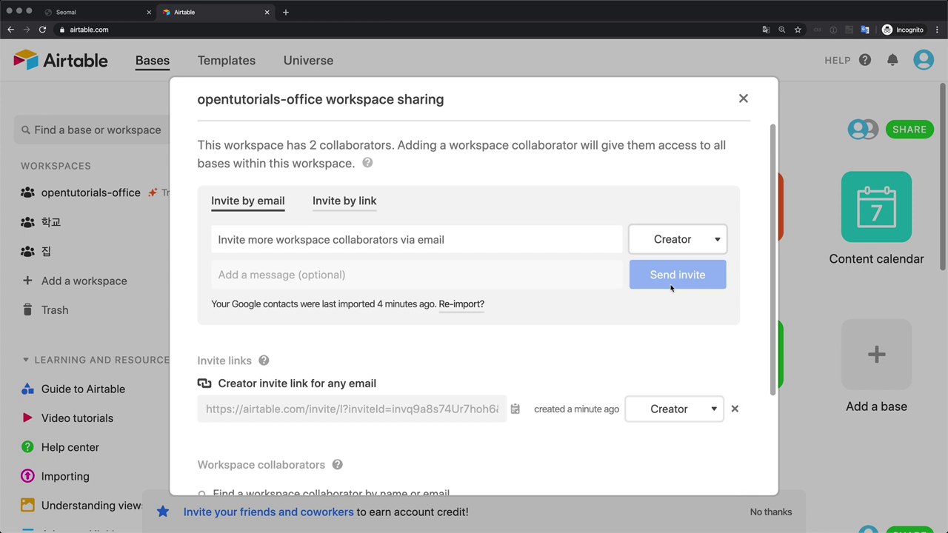
# Step: Check the new Editor listed alongside the Owner among collaborators, then close the sharing dialog
pyautogui.scroll(-4, 672, 288)
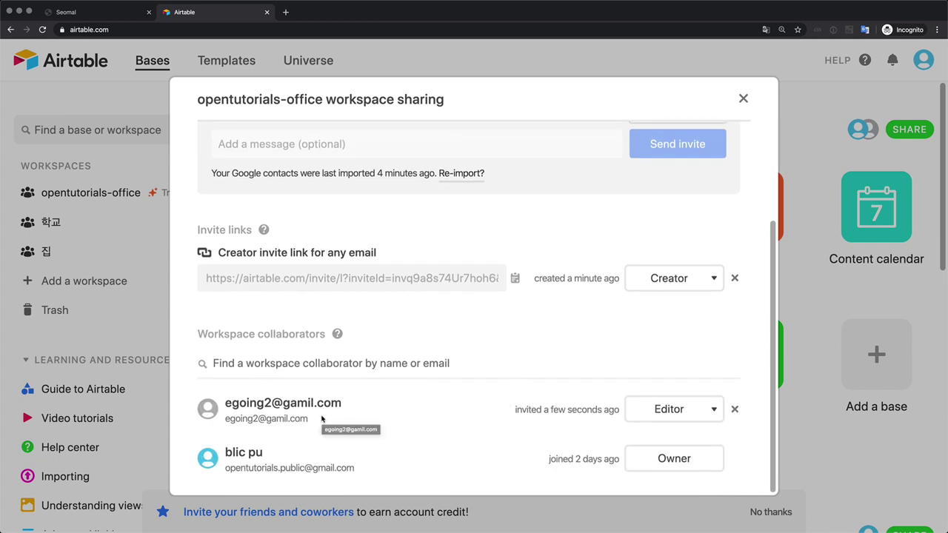
pyautogui.scroll(4, 321, 418)
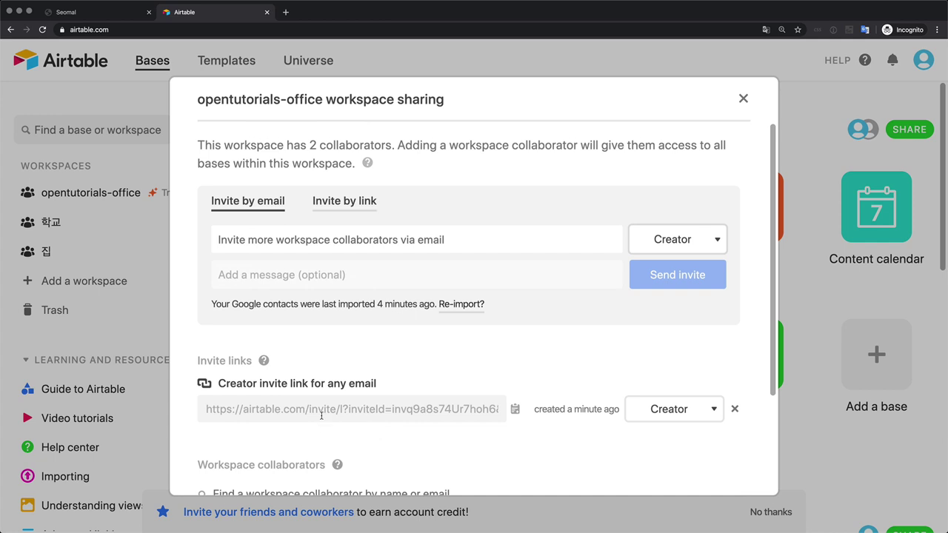
pyautogui.scroll(-4, 322, 418)
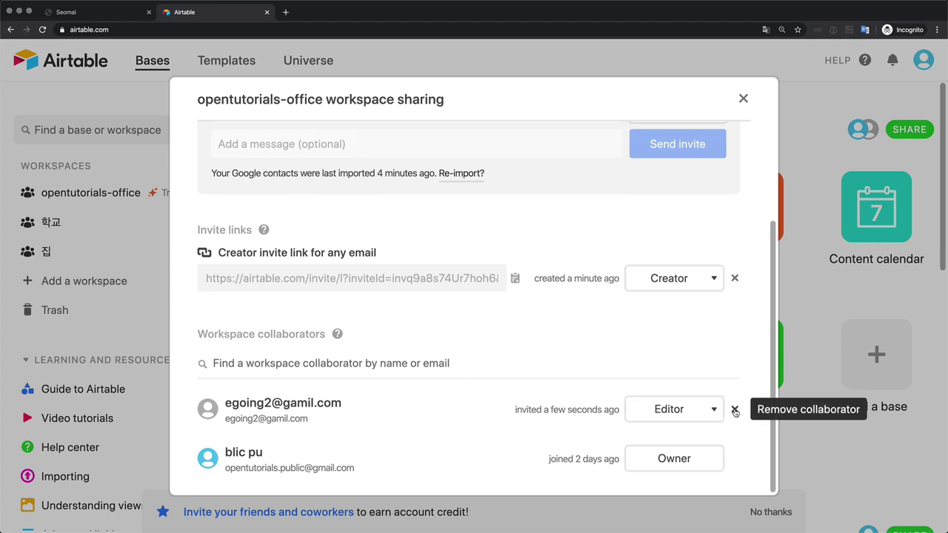
pyautogui.scroll(4, 703, 348)
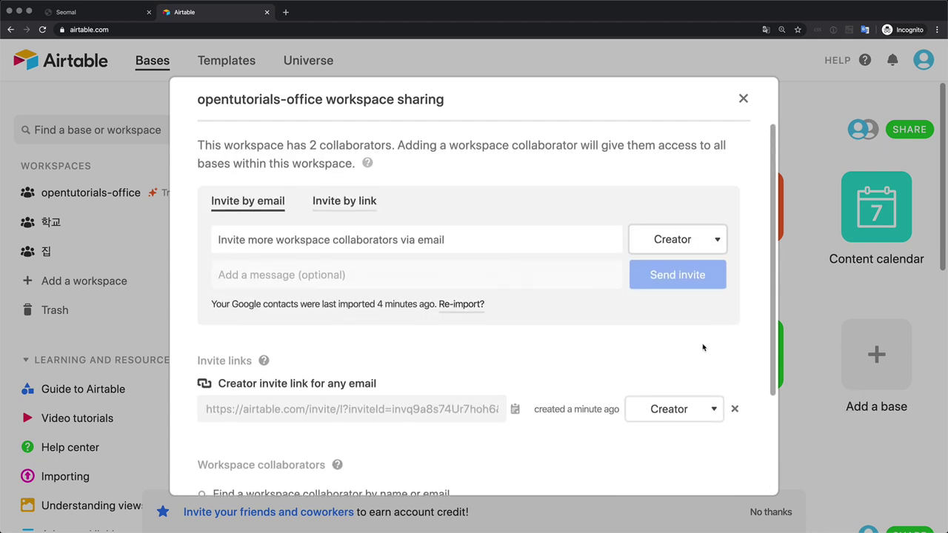
pyautogui.click(744, 101)
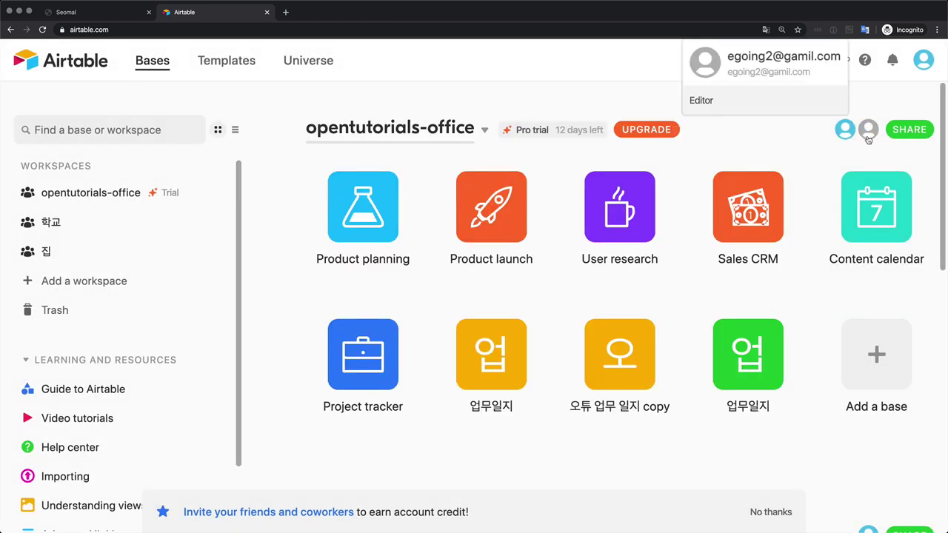
# Step: Open the green 업무일지 base and its Share dialog, reviewing the 2 collaborators
pyautogui.click(738, 364)
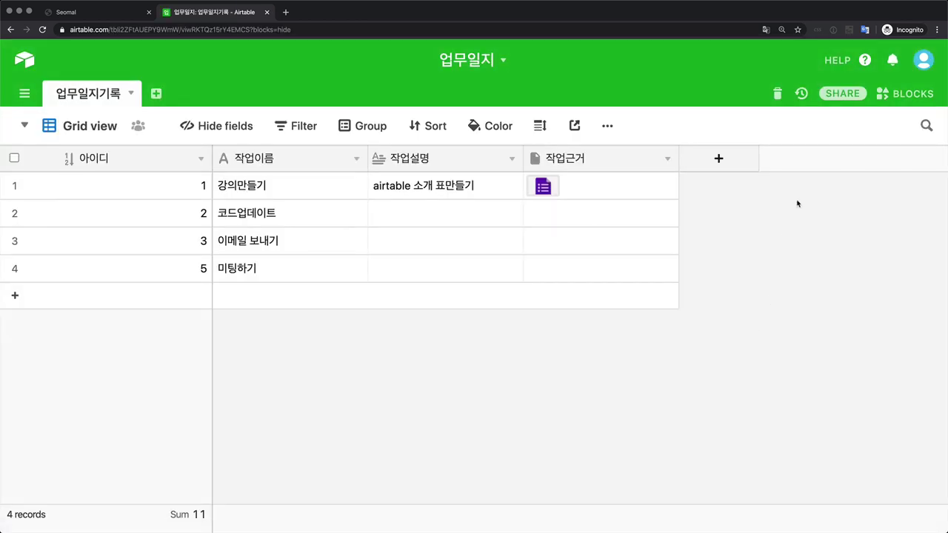
pyautogui.click(833, 93)
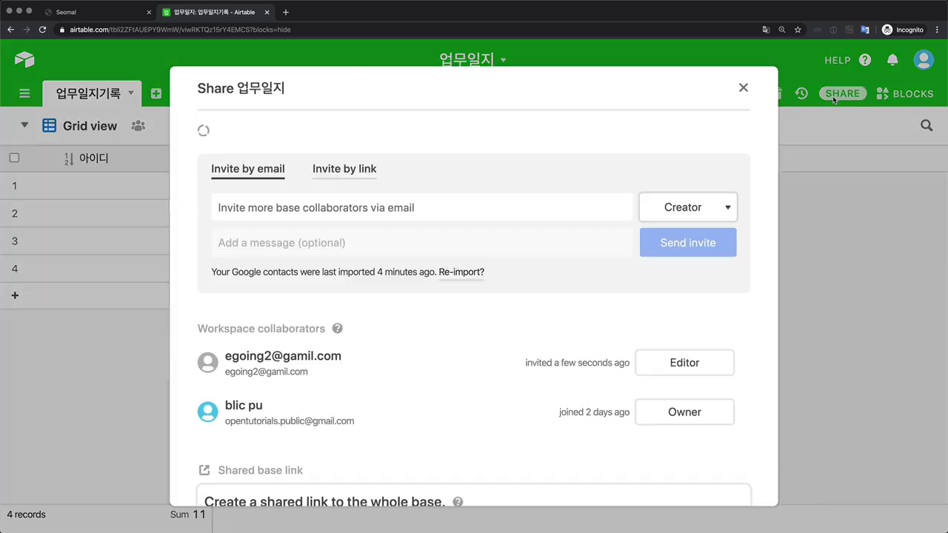
pyautogui.scroll(-3, 485, 342)
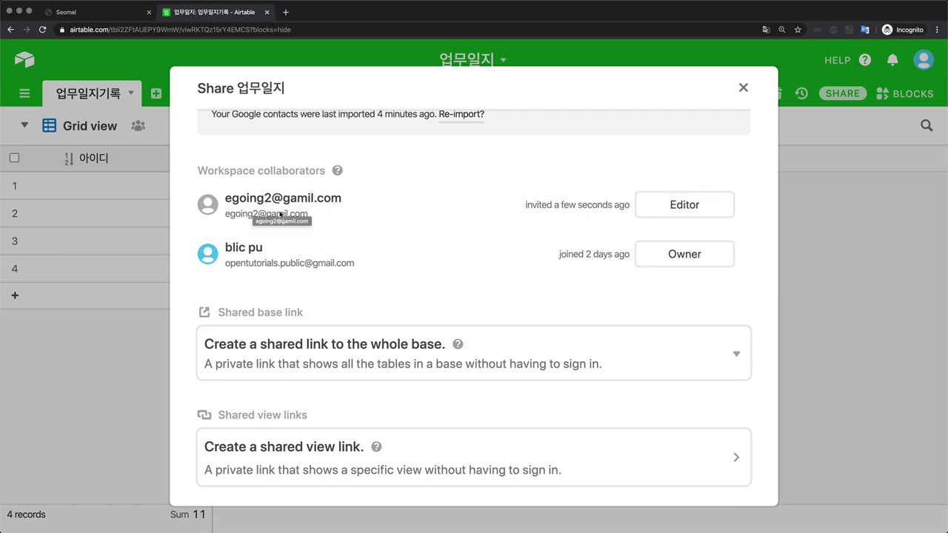
pyautogui.scroll(3, 280, 213)
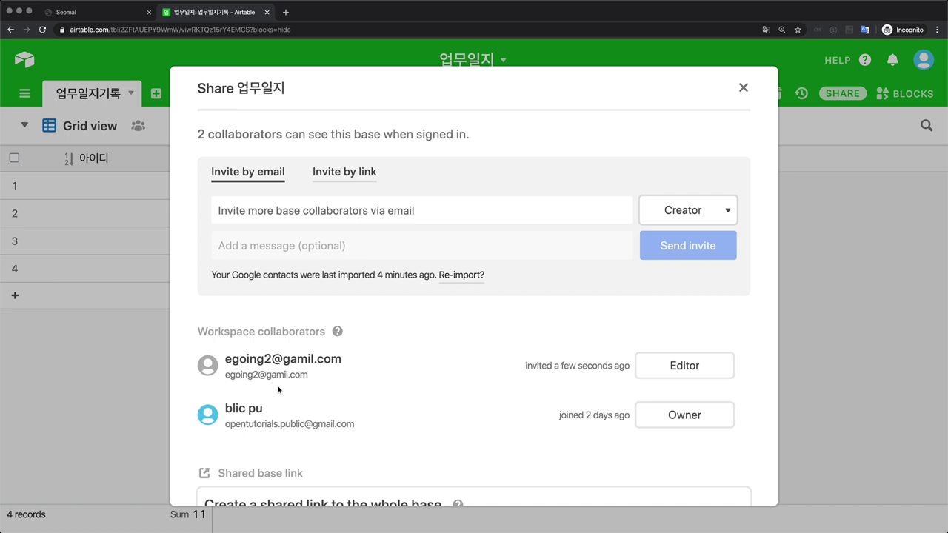
# Step: Generate a Creator invite link for the 업무일지 base, then close the Share dialog
pyautogui.click(342, 172)
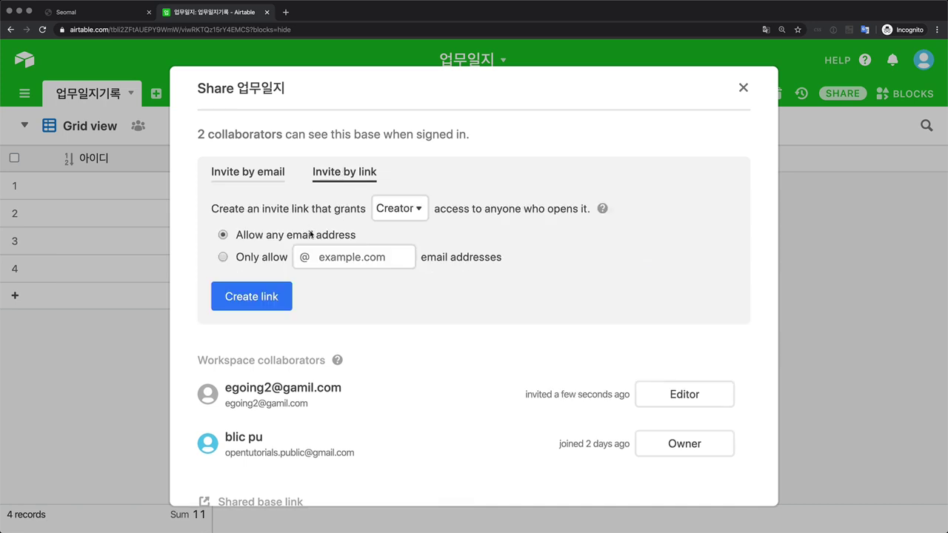
pyautogui.click(271, 294)
pyautogui.scroll(-3, 271, 292)
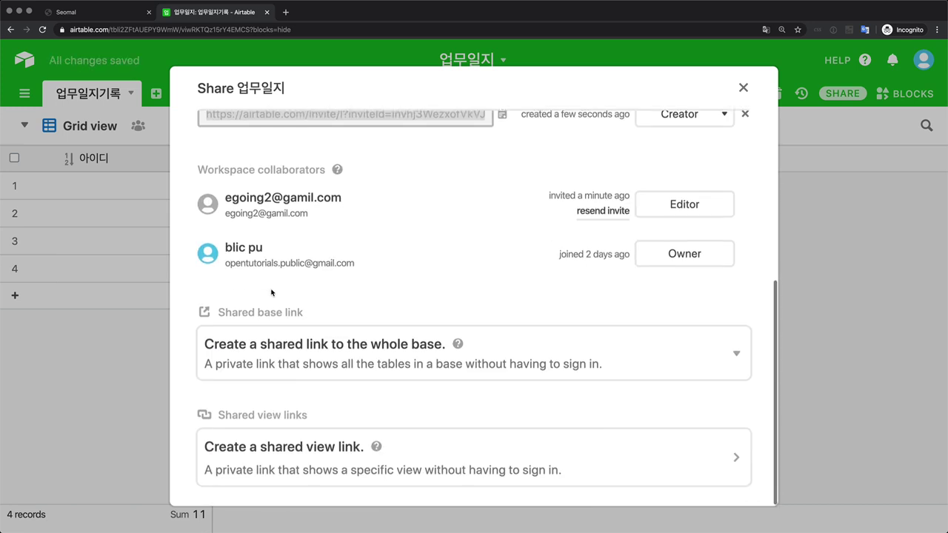
pyautogui.scroll(5, 271, 293)
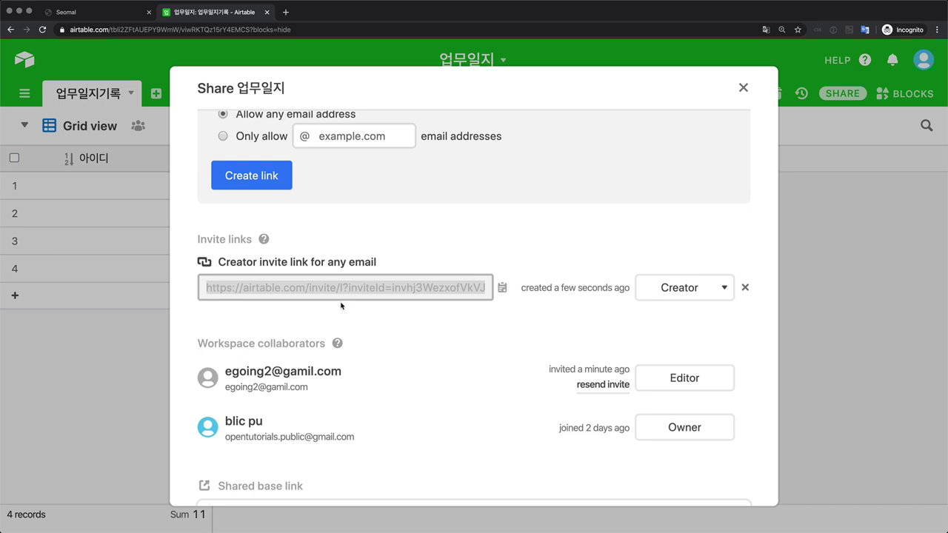
pyautogui.scroll(2, 341, 305)
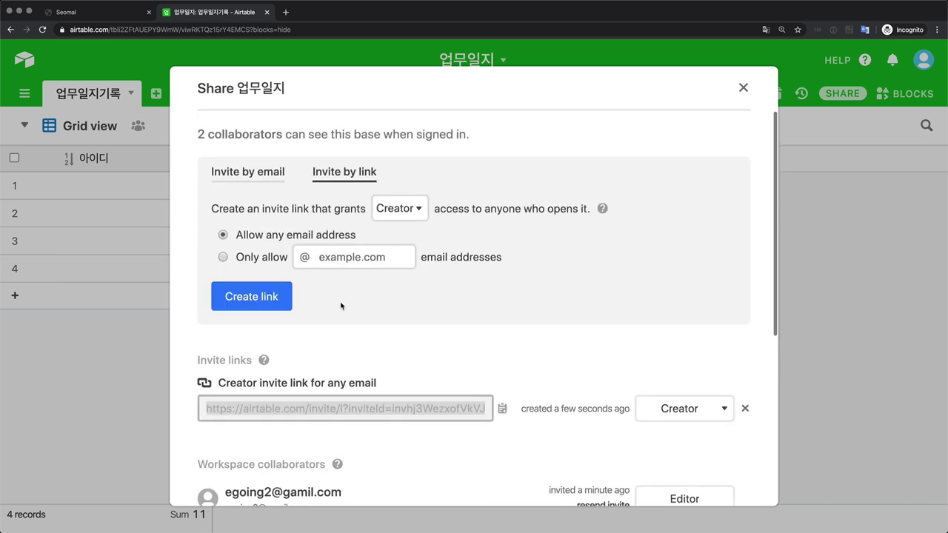
pyautogui.click(743, 88)
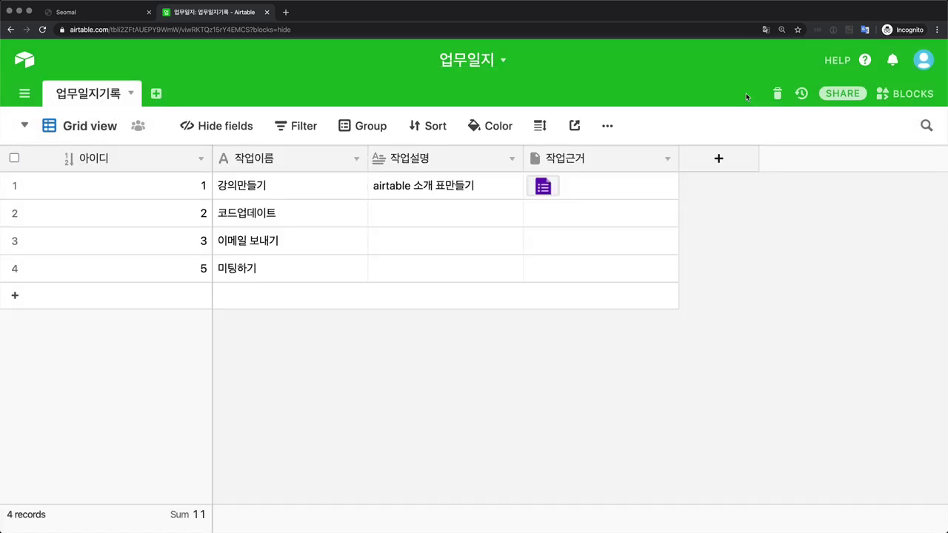